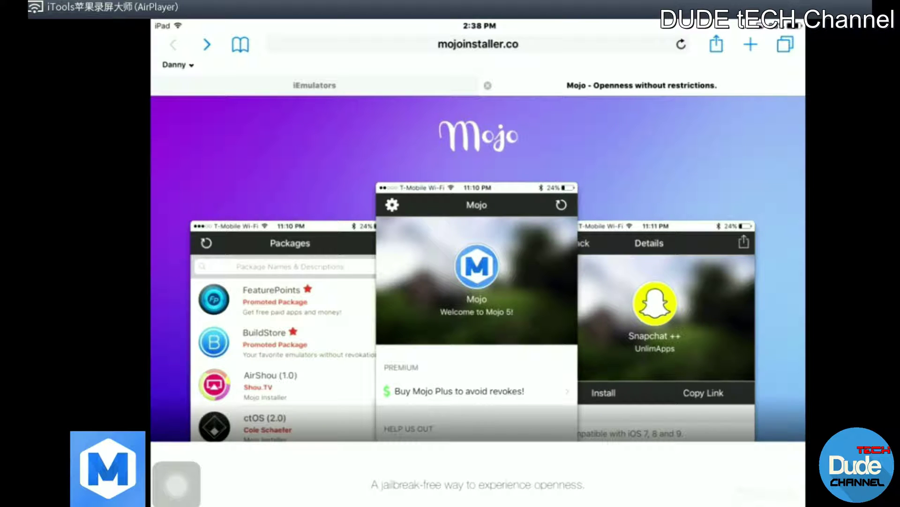
pyautogui.scroll(-10, 478, 267)
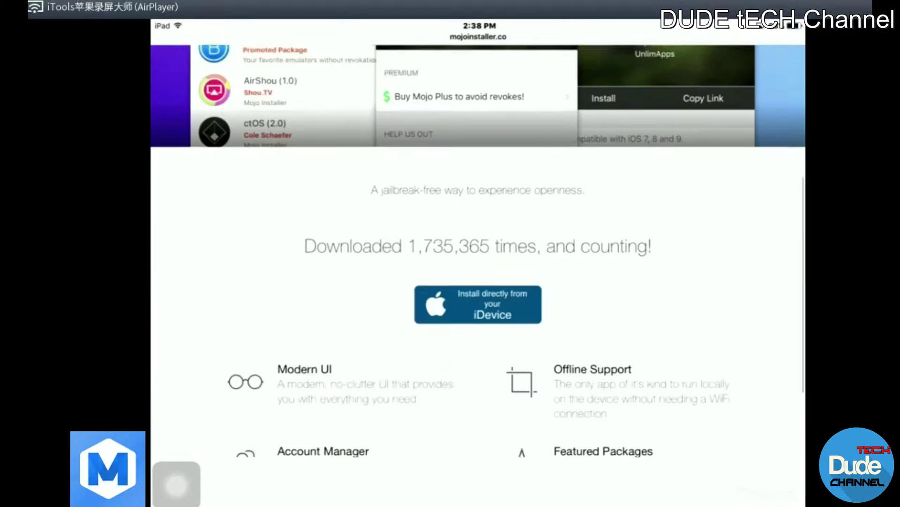
pyautogui.scroll(3, 479, 267)
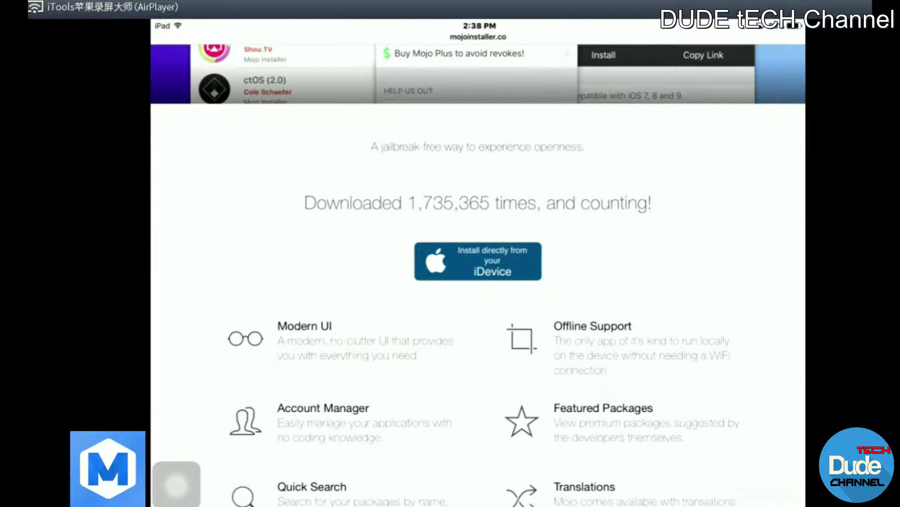
# Choose direct install from this iPad and build a custom Mojo profile
pyautogui.click(478, 261)
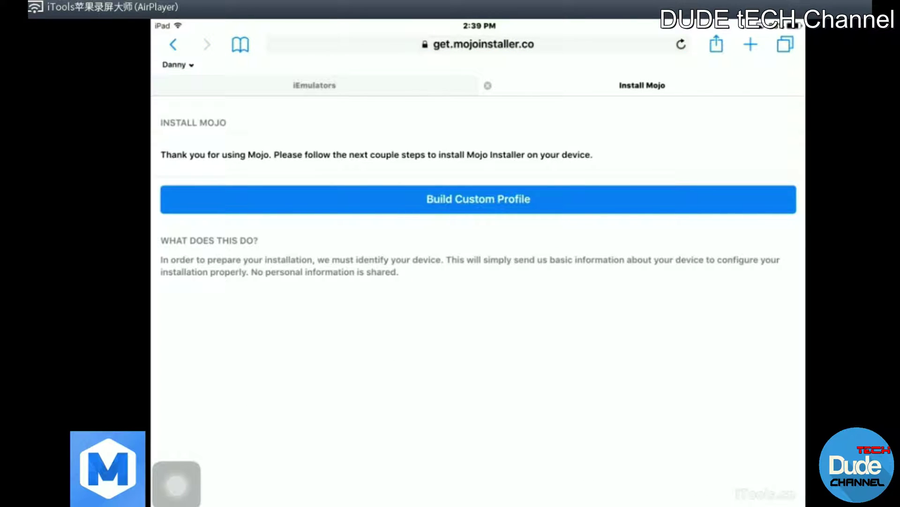
pyautogui.click(478, 199)
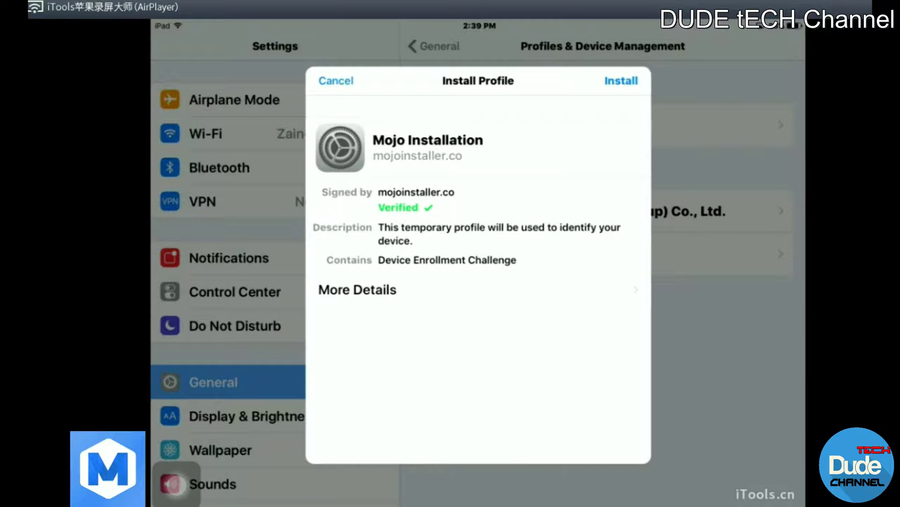
# Install the verified Mojo Installation profile and confirm it in the alert
pyautogui.click(621, 80)
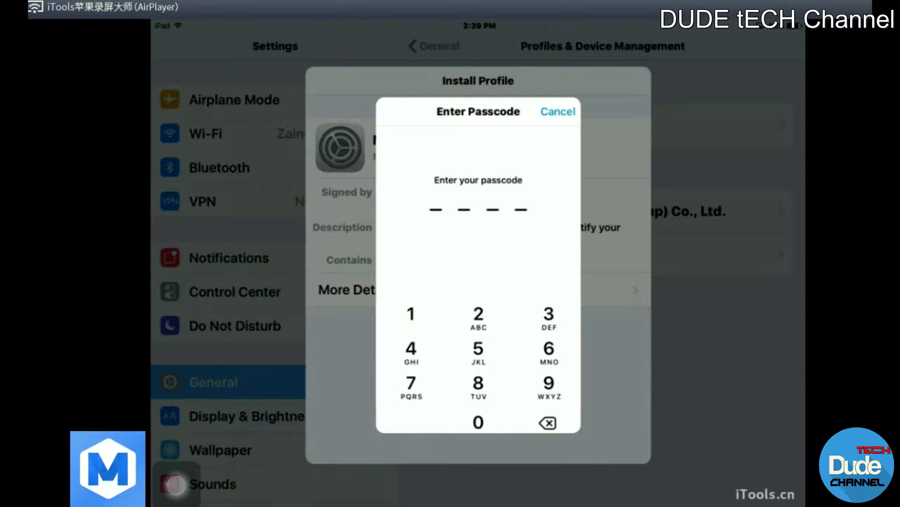
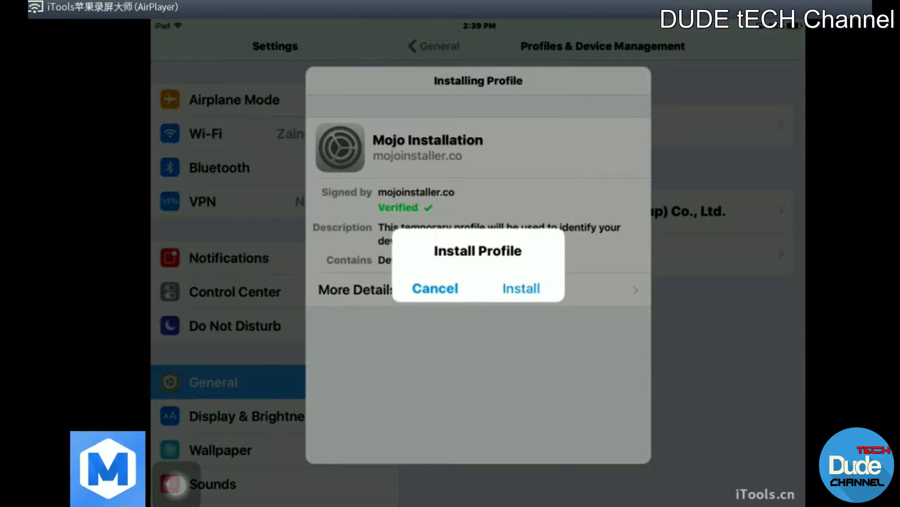
pyautogui.click(522, 287)
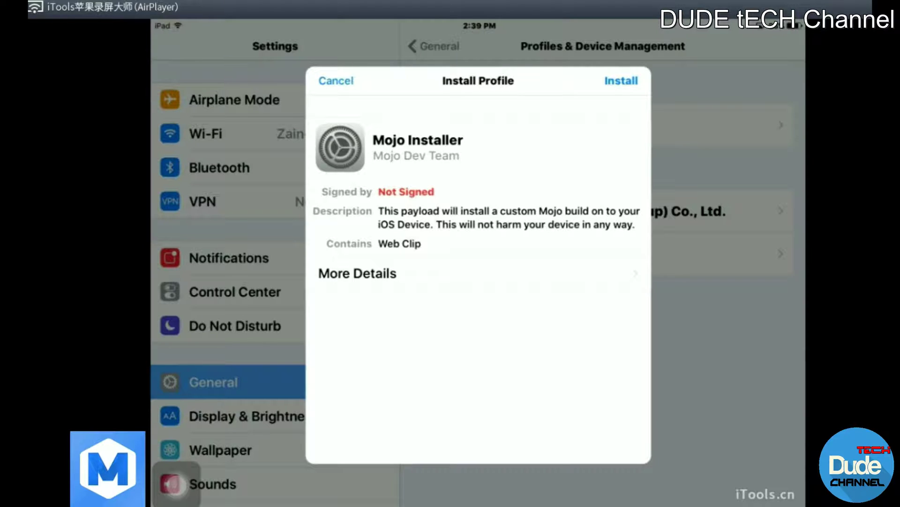
# Install the unsigned Mojo Installer profile despite the warning, then finish with Done
pyautogui.click(622, 81)
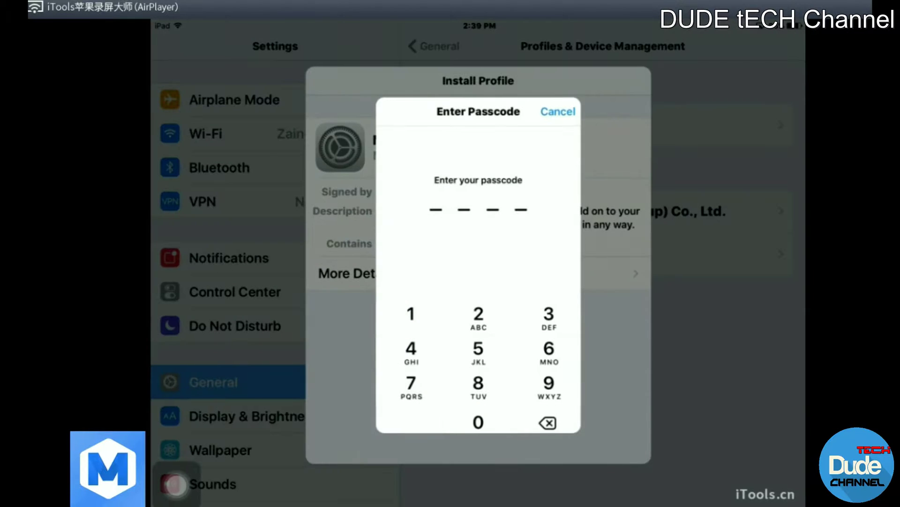
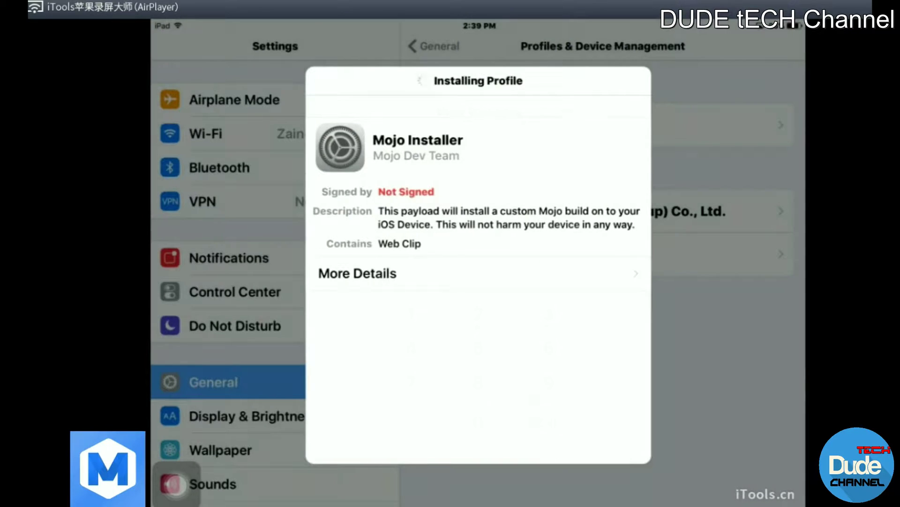
pyautogui.click(626, 80)
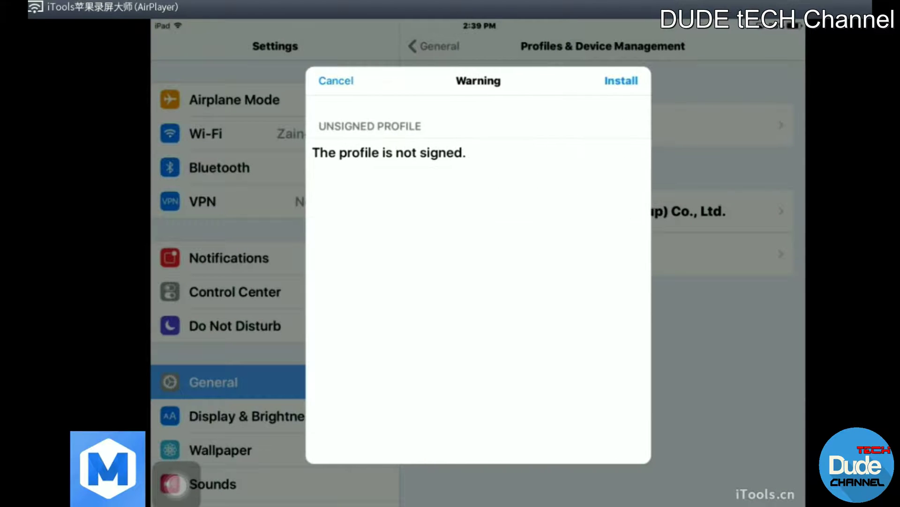
pyautogui.click(622, 80)
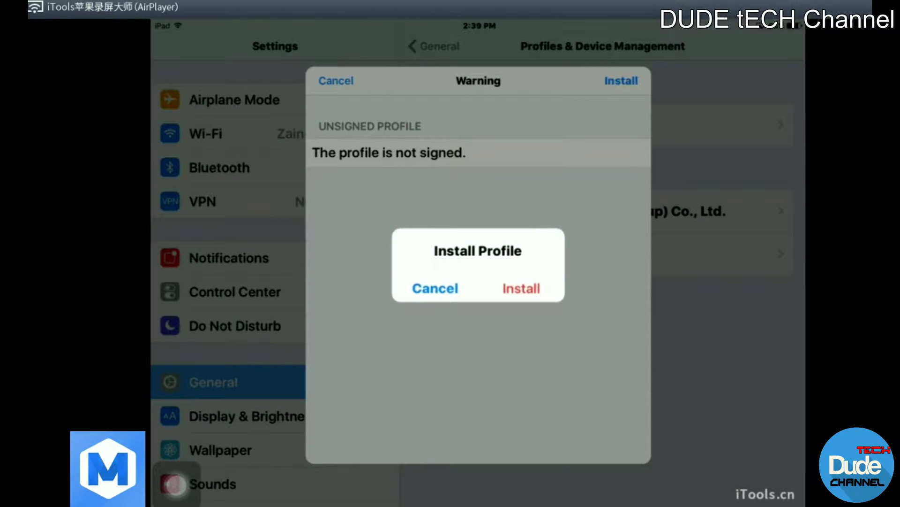
pyautogui.click(522, 287)
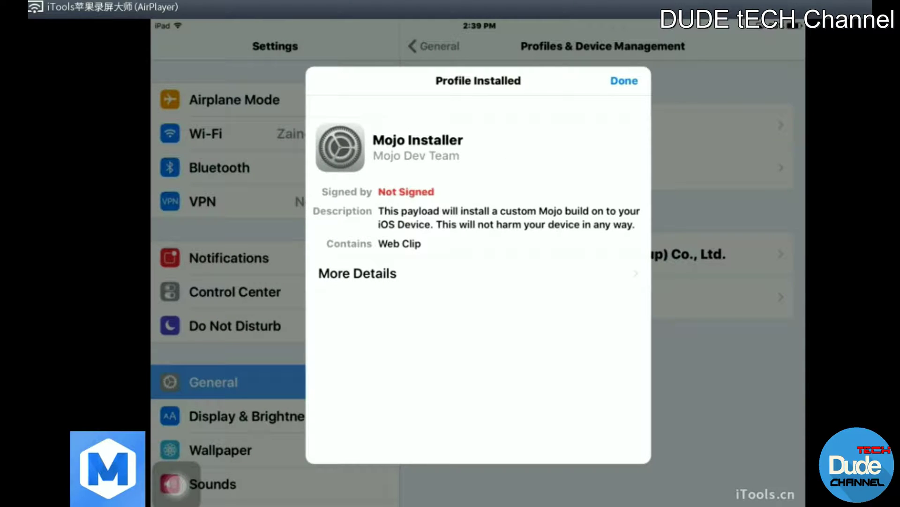
pyautogui.click(624, 81)
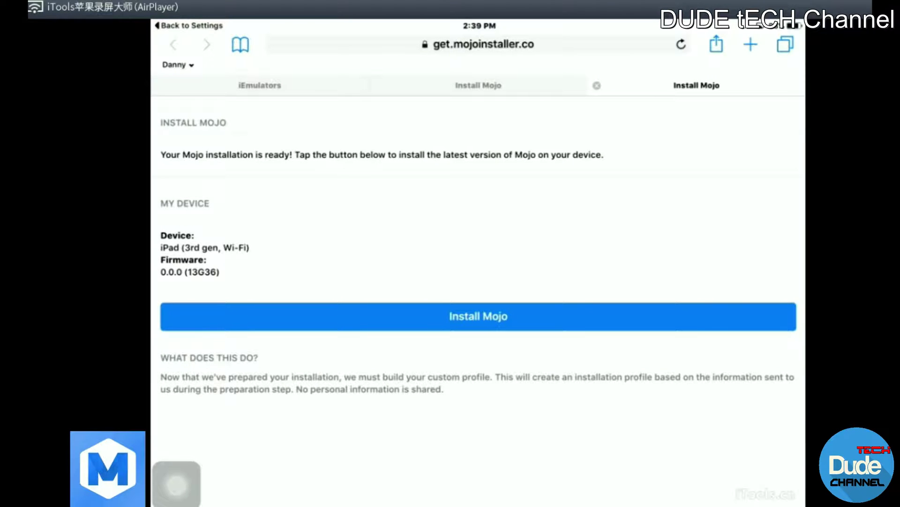
# On the Home Screen, check the new Mojo icon, then bring up Settings
pyautogui.press('super')
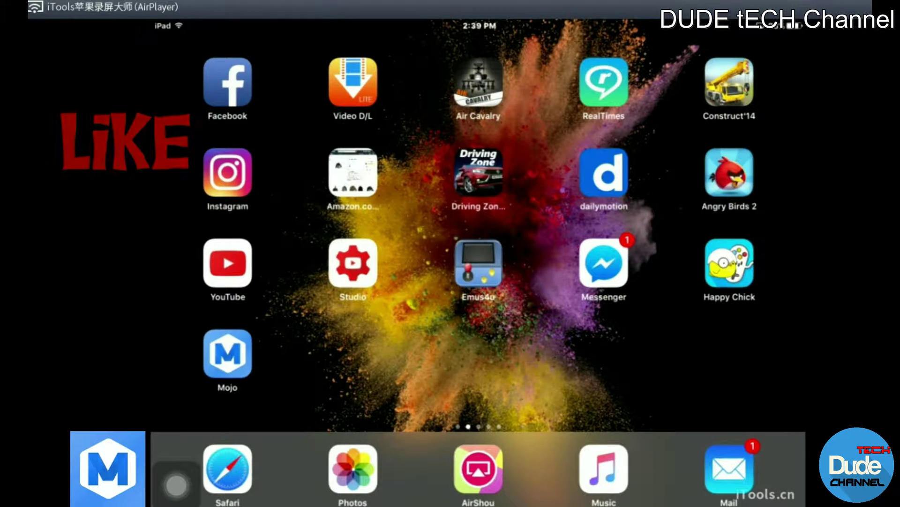
pyautogui.moveTo(352, 211); pyautogui.dragTo(516, 212)
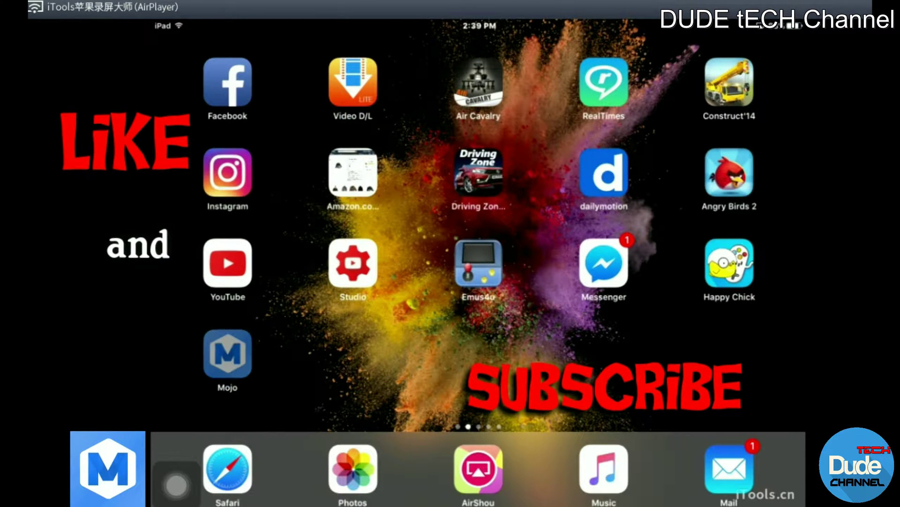
pyautogui.moveTo(227, 355)
pyautogui.mouseDown()
pyautogui.moveTo(472, 362)
pyautogui.moveTo(228, 356)
pyautogui.mouseUp()
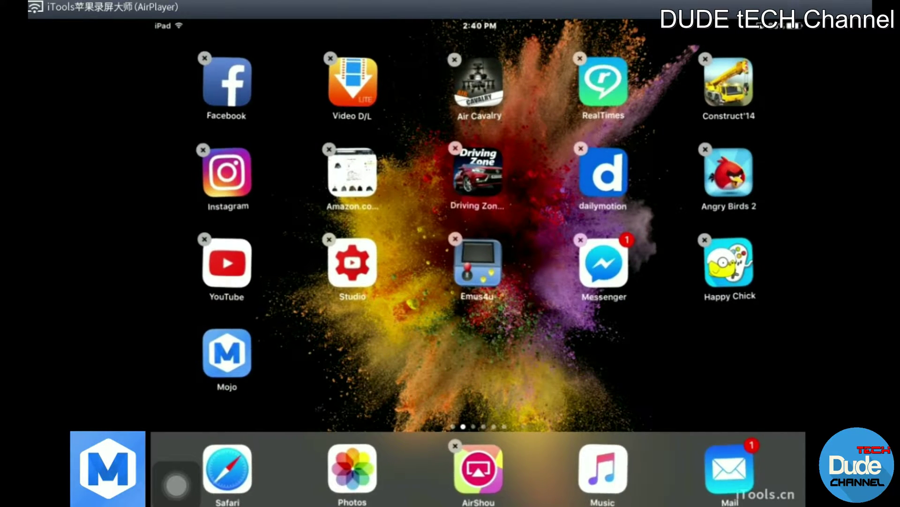
pyautogui.press('Home')
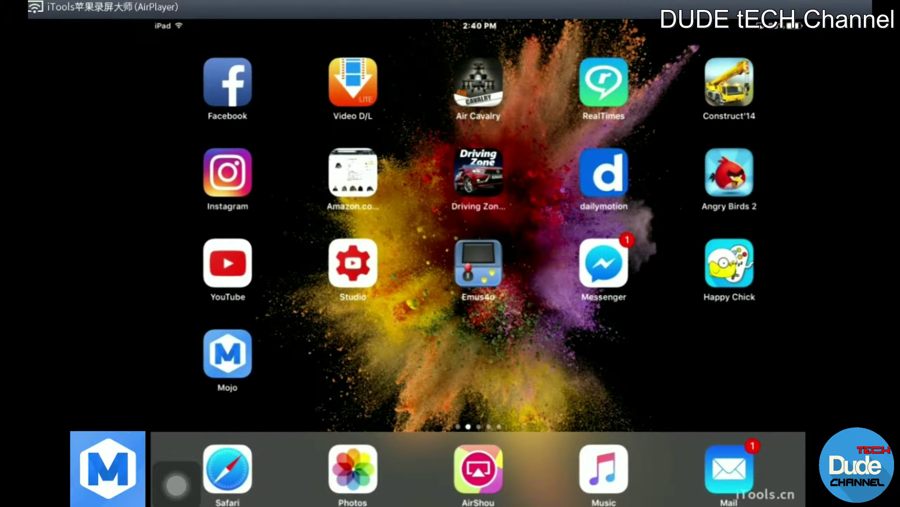
pyautogui.click(227, 353)
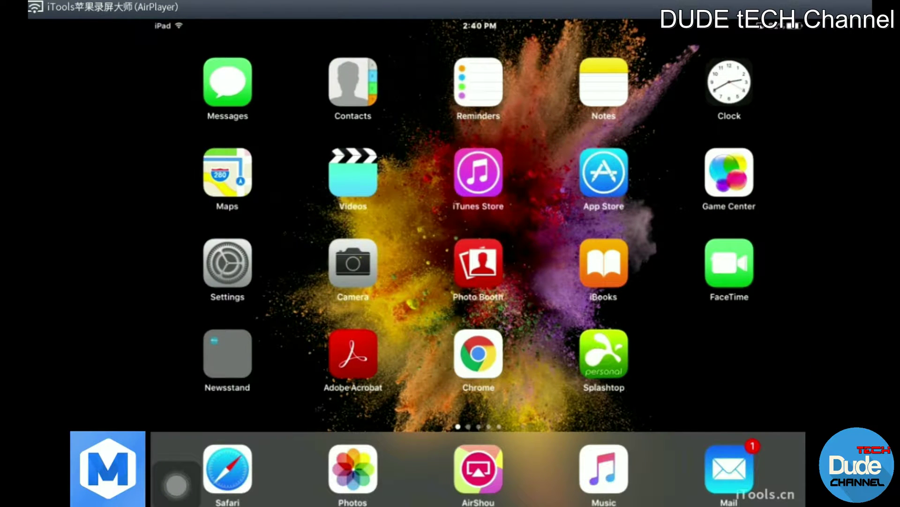
pyautogui.click(227, 262)
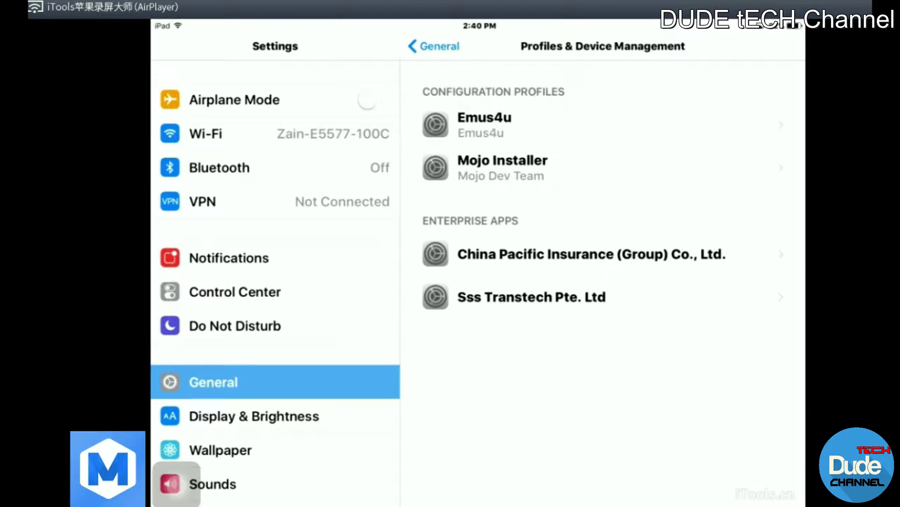
# Show the Mojo Installer profile details under Profiles & Device Management
pyautogui.click(503, 167)
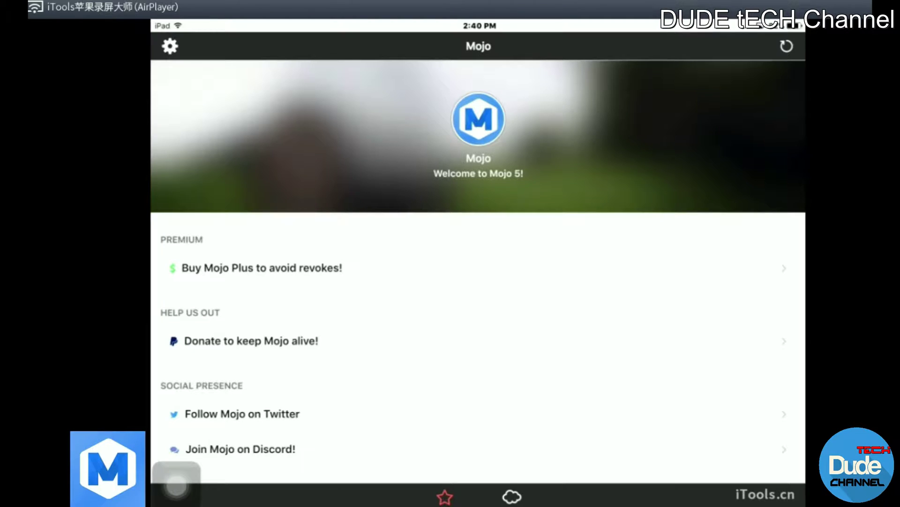
pyautogui.scroll(-3, 479, 281)
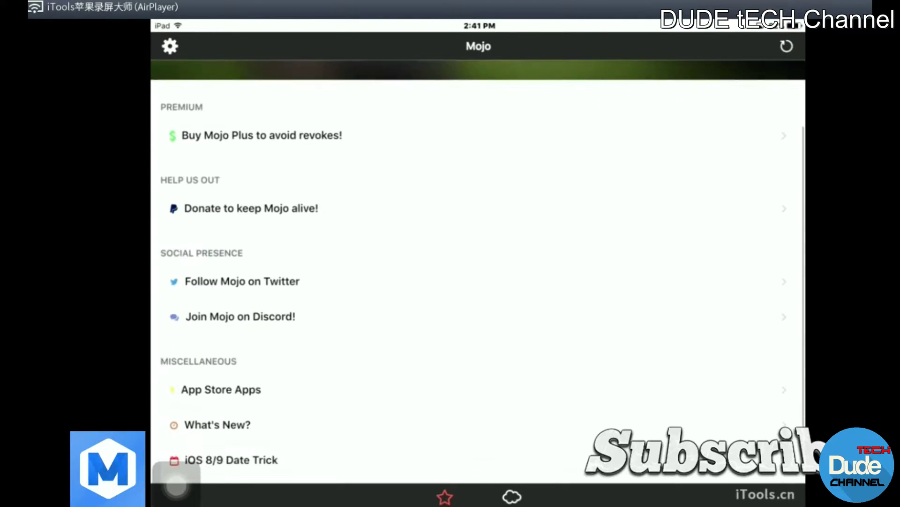
pyautogui.scroll(-2, 479, 282)
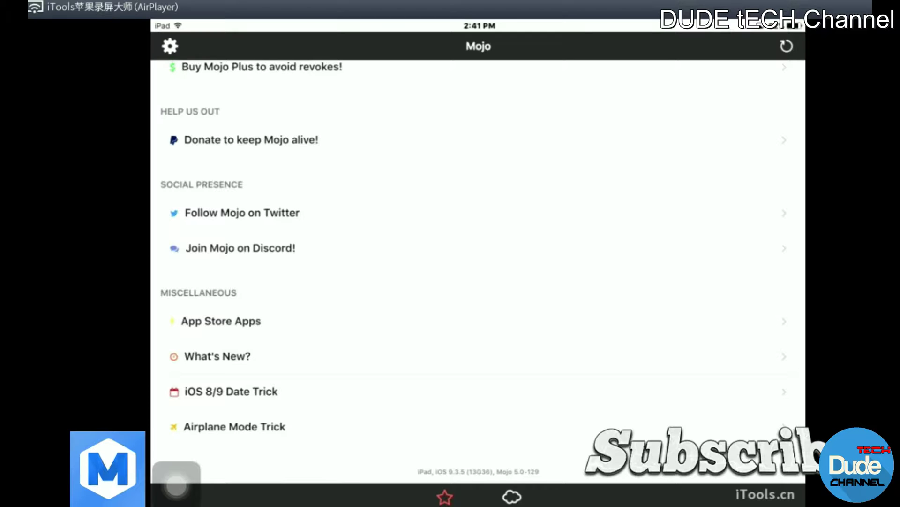
# Browse App Store Apps, view the Video Cache package details, and return to the list
pyautogui.click(221, 321)
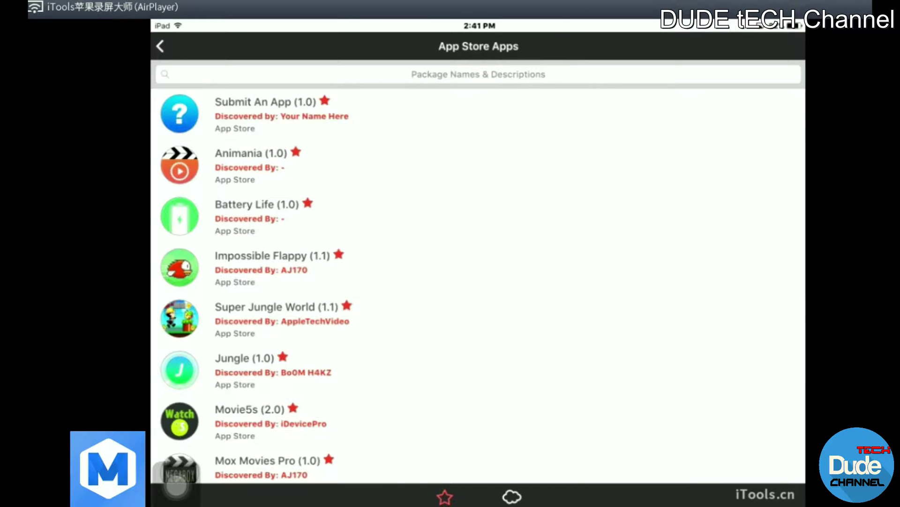
pyautogui.scroll(-3, 481, 286)
pyautogui.scroll(-5, 482, 286)
pyautogui.scroll(-3, 483, 286)
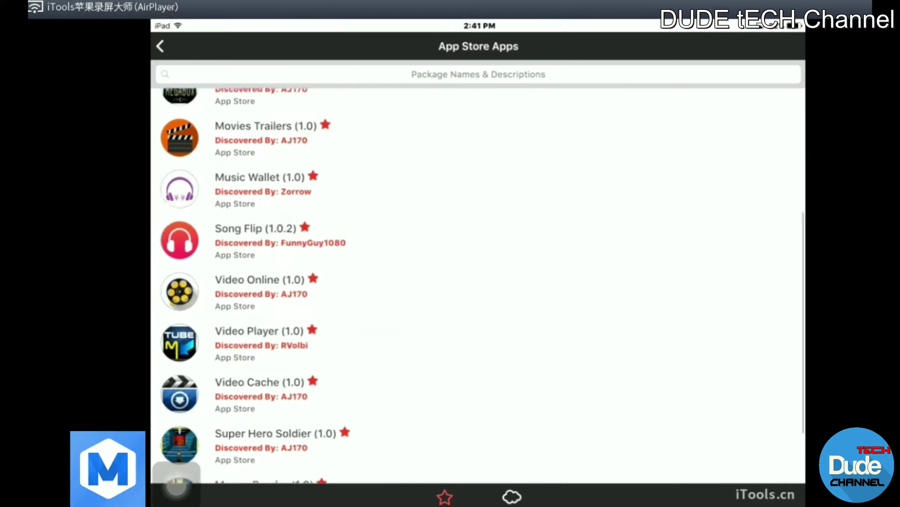
pyautogui.scroll(-2, 482, 287)
pyautogui.scroll(-2, 479, 285)
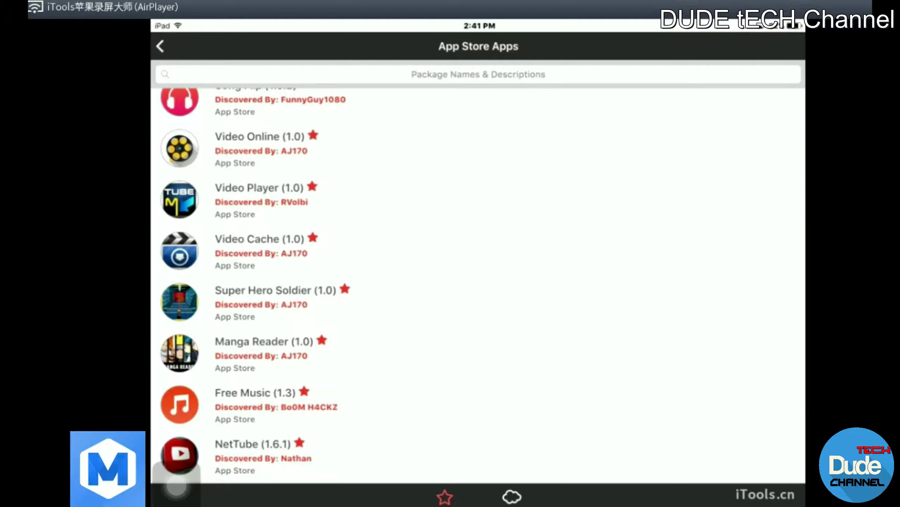
pyautogui.scroll(-1, 478, 286)
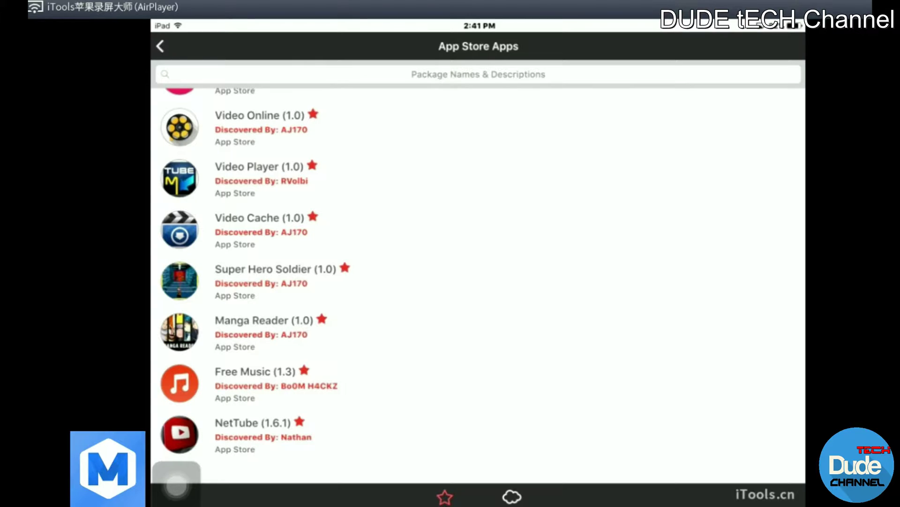
pyautogui.click(260, 224)
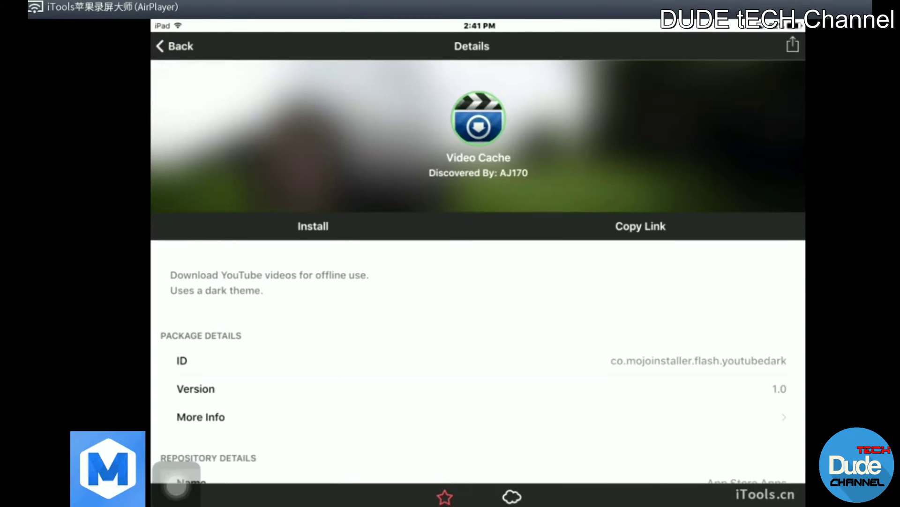
pyautogui.scroll(-3, 478, 271)
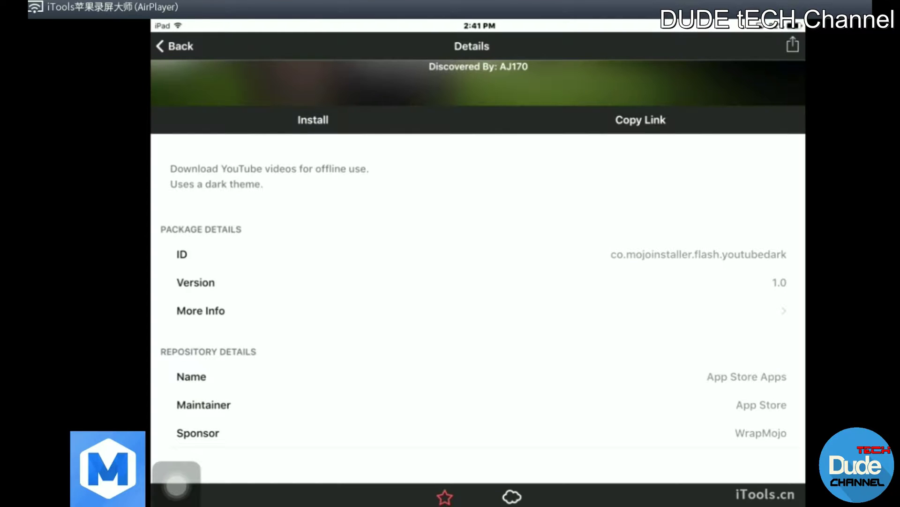
pyautogui.scroll(3, 478, 272)
pyautogui.click(175, 46)
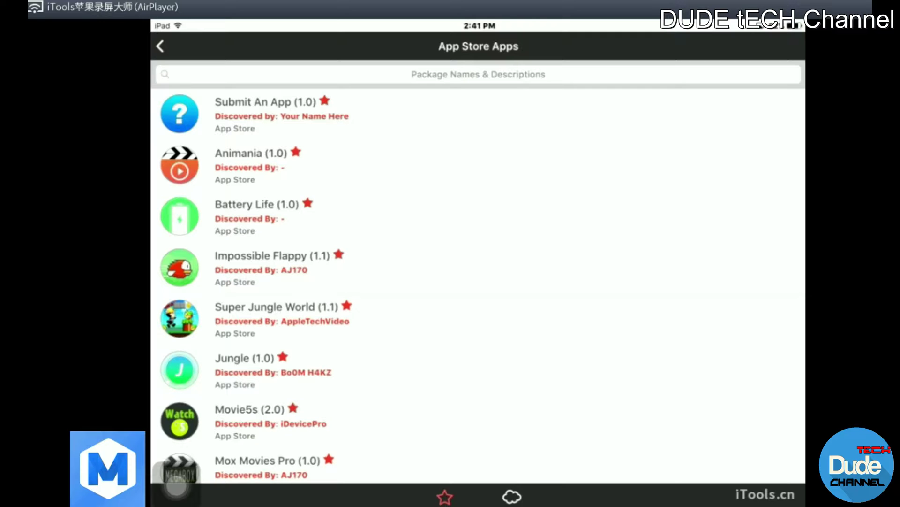
# From the Packages list, bring up the Pokemon GO ++ (1.9.0) details page
pyautogui.click(512, 496)
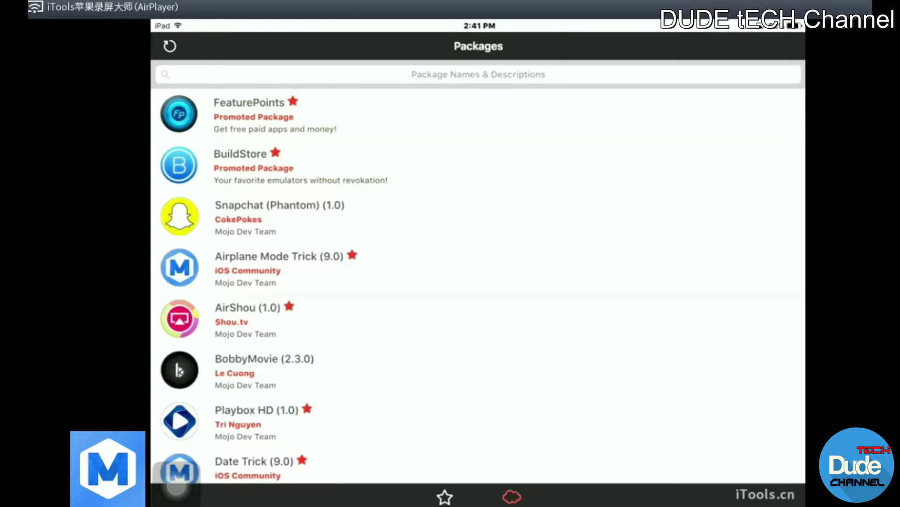
pyautogui.scroll(-3, 478, 272)
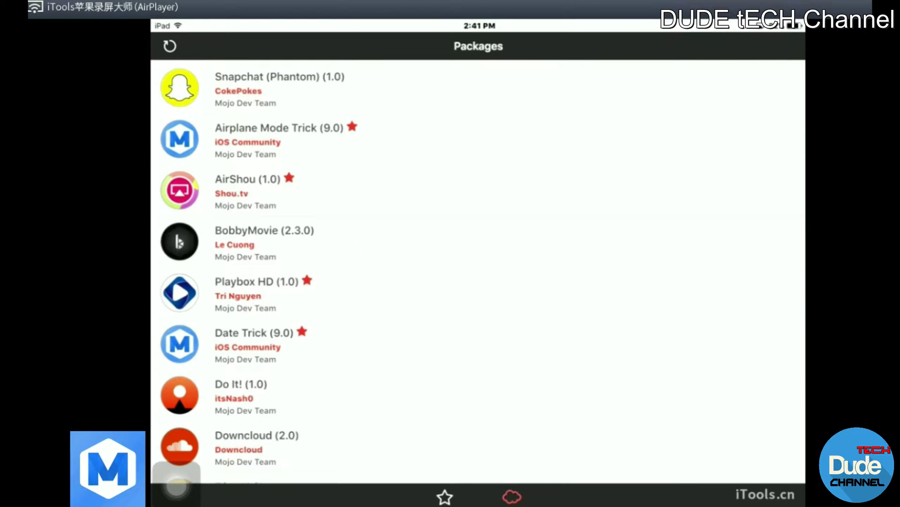
pyautogui.scroll(2, 479, 271)
pyautogui.scroll(-3, 478, 272)
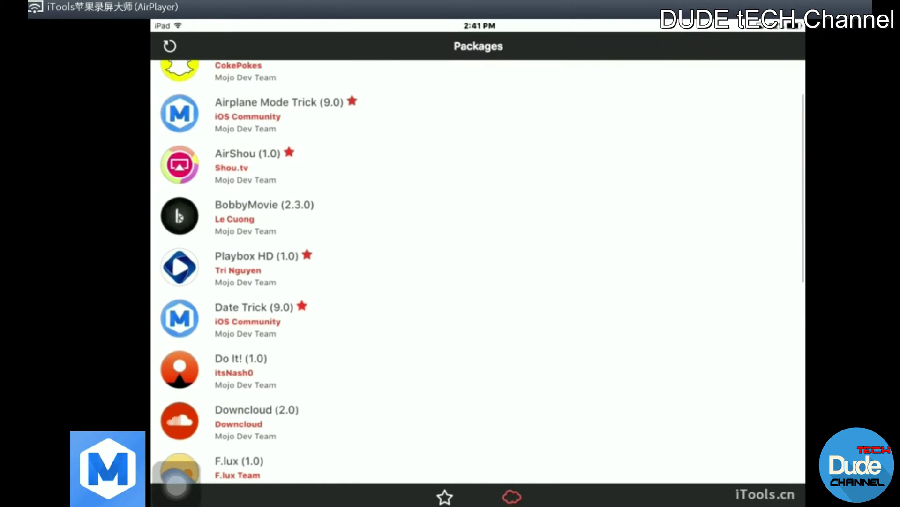
pyautogui.scroll(-5, 479, 272)
pyautogui.scroll(-3, 478, 272)
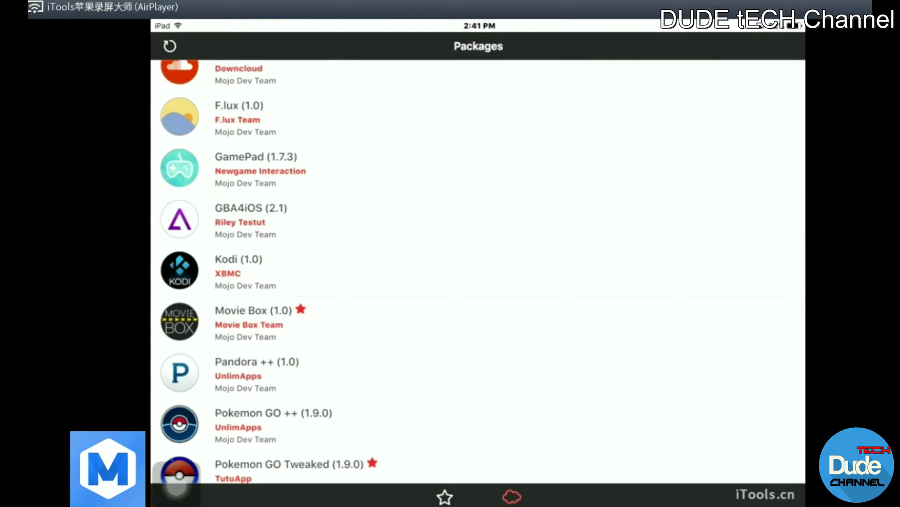
pyautogui.scroll(-3, 479, 272)
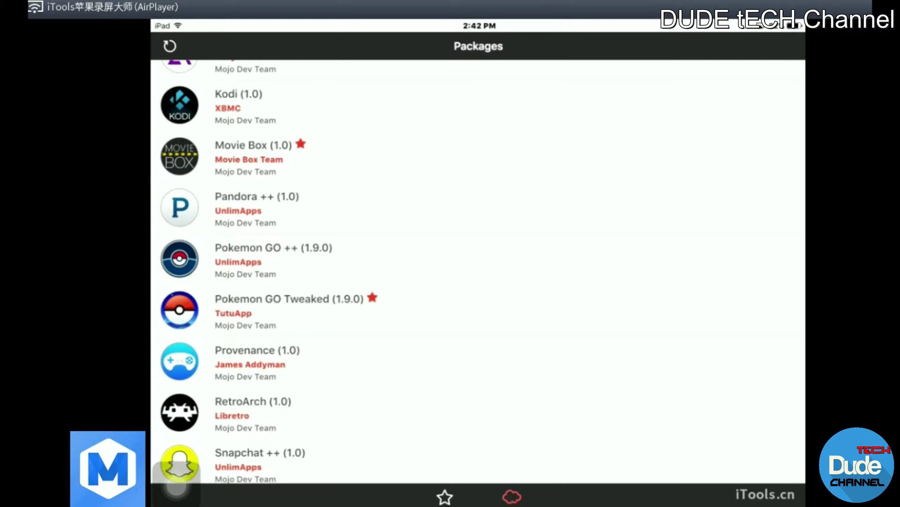
pyautogui.click(273, 253)
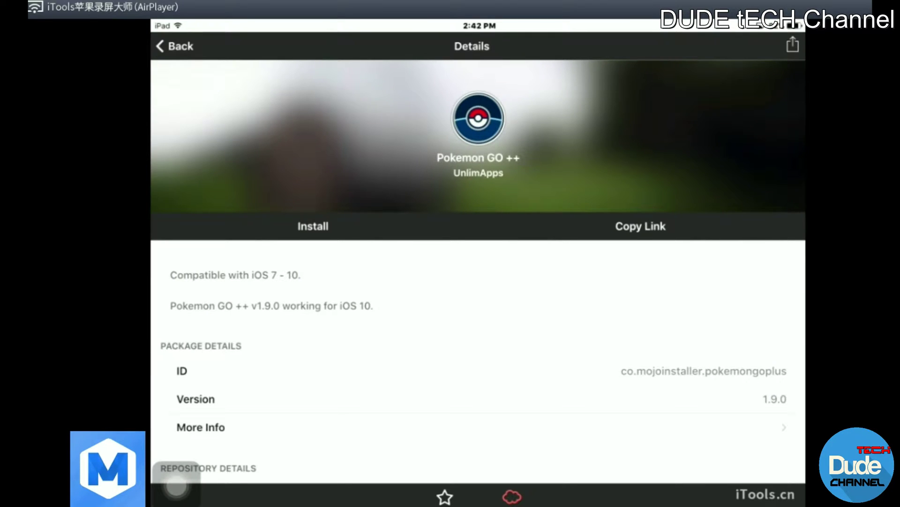
# Start installing Pokemon GO ++ and confirm the install in the alert
pyautogui.click(313, 226)
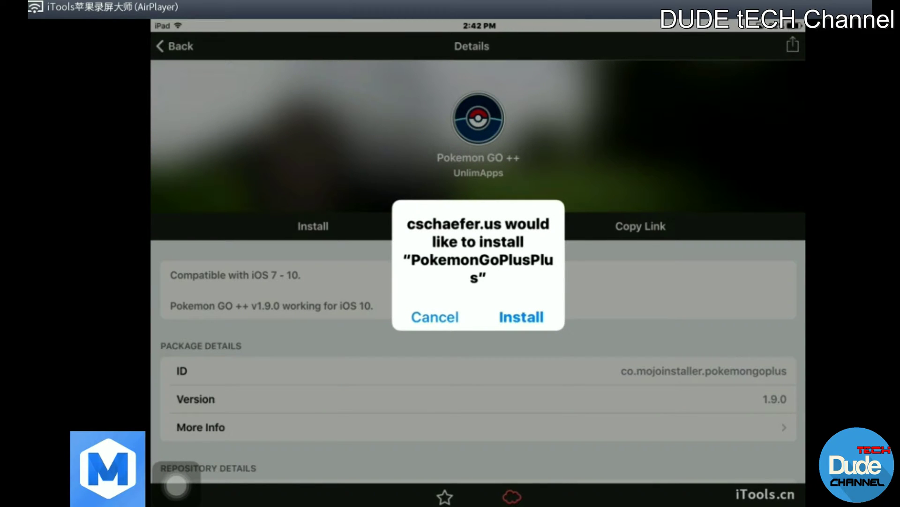
pyautogui.click(521, 317)
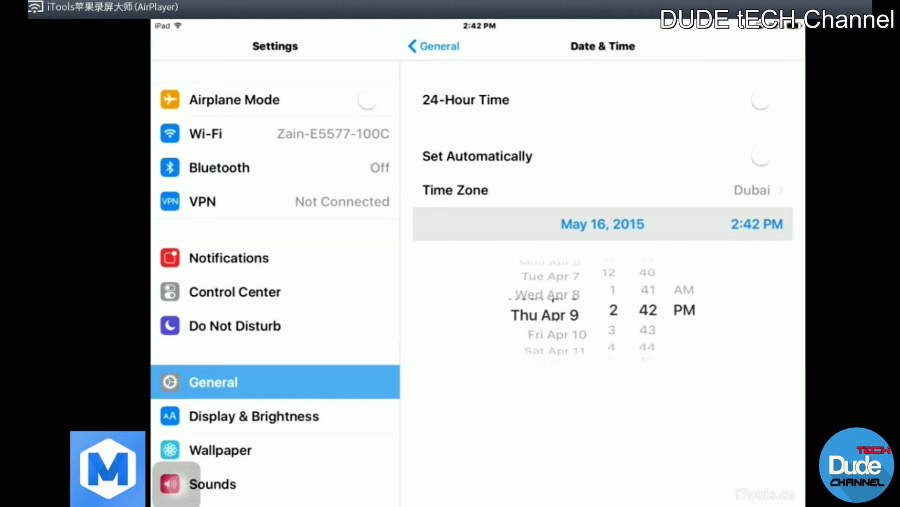
pyautogui.scroll(10, 543, 307)
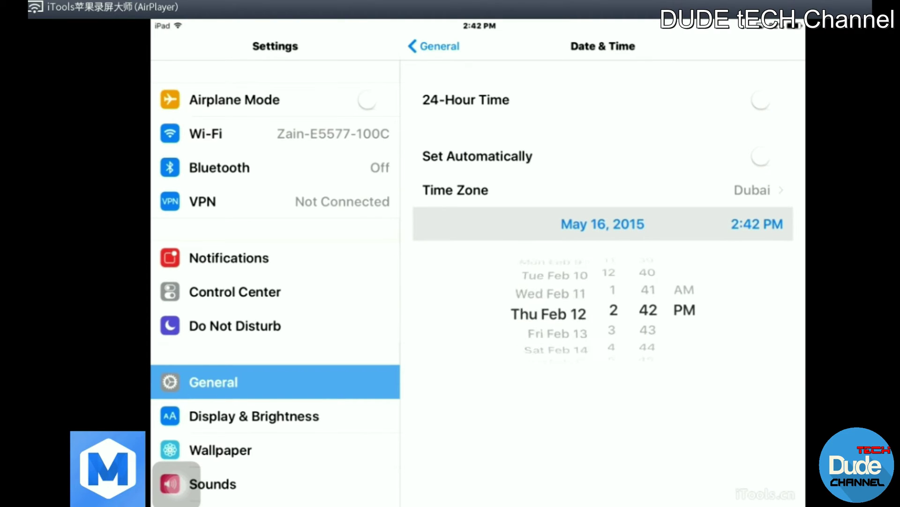